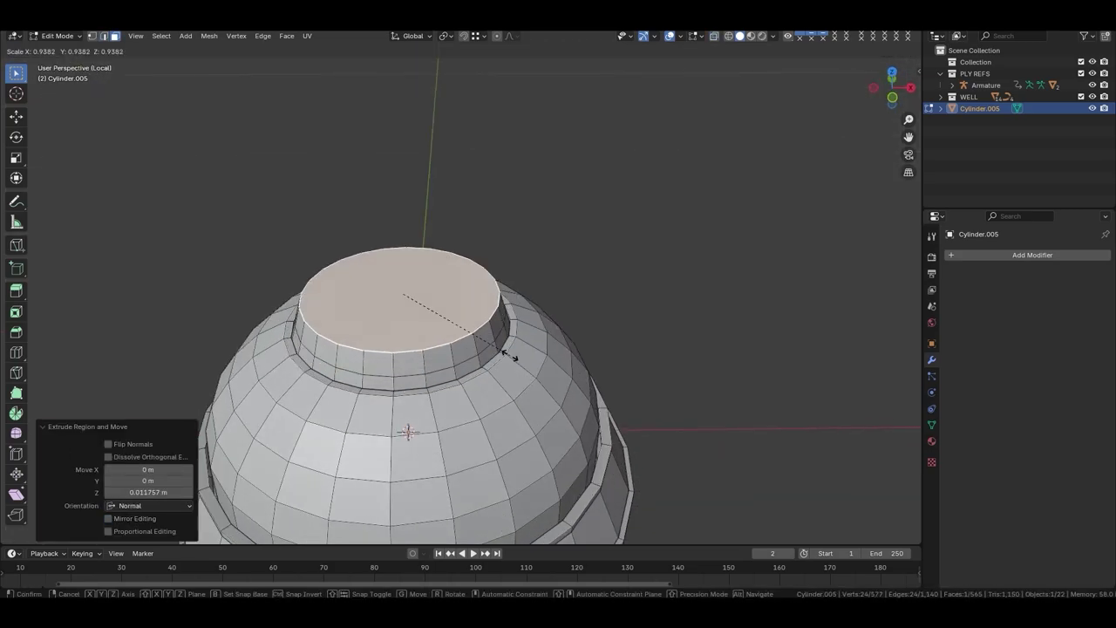
# Confirm the inward scale of the top ring to finish the stepped opening
pyautogui.click(410, 309)
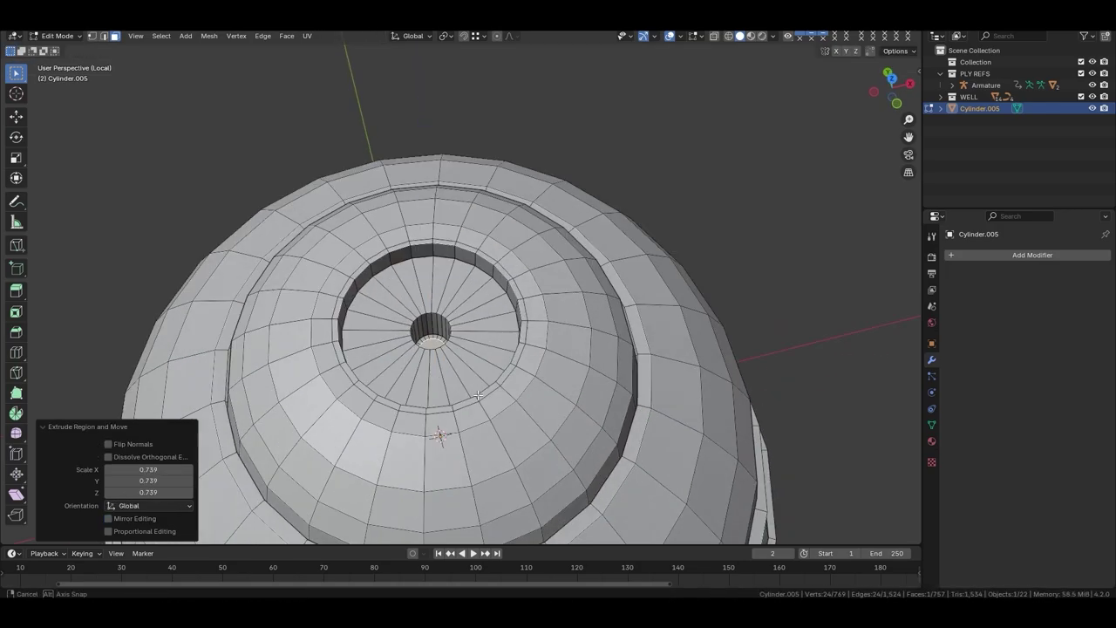
pyautogui.scroll(5, 499, 386)
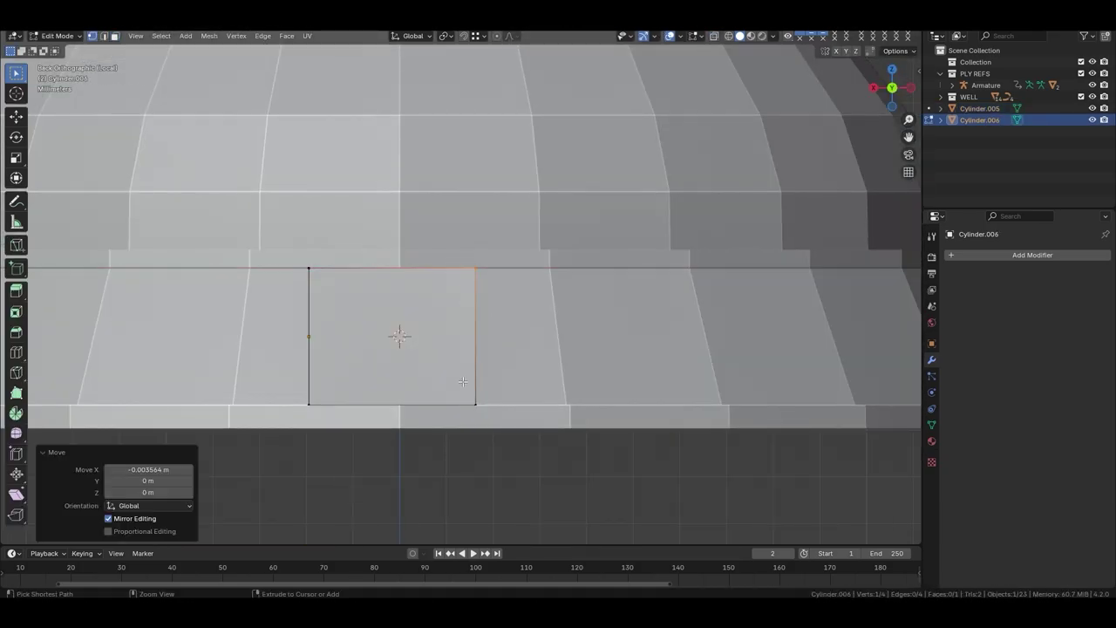
# Return to Object Mode and bring up the object menu for converting to a curve
pyautogui.press('Tab')
pyautogui.rightClick(462, 381)
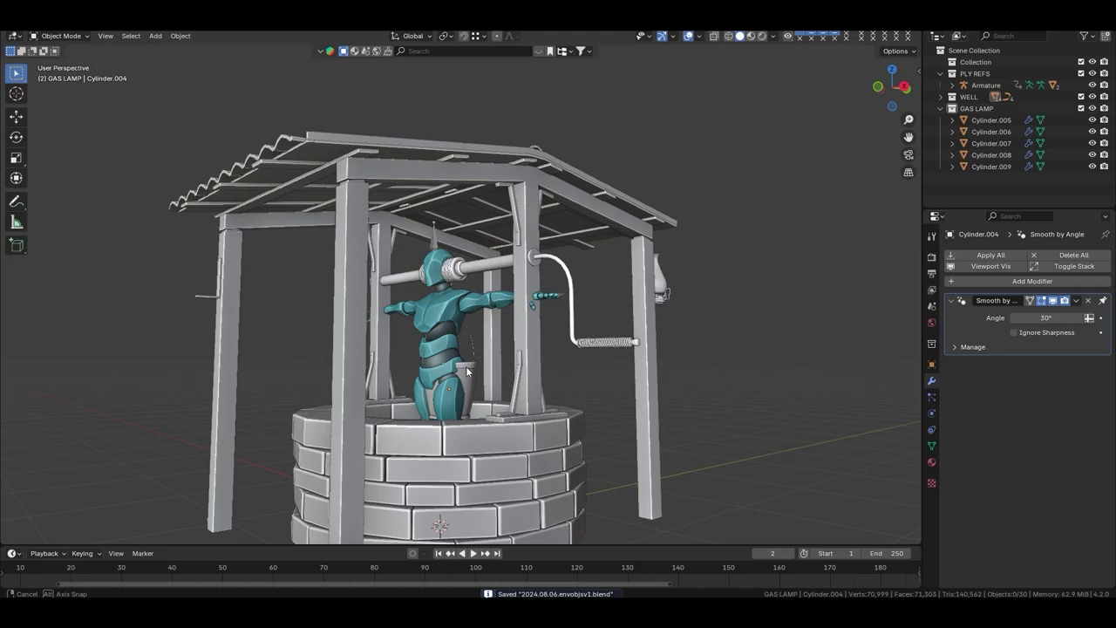
# Rename the well material and pack the unwrapped UV islands into the tile
pyautogui.moveTo(467, 372); pyautogui.dragTo(312, 373, button='middle')
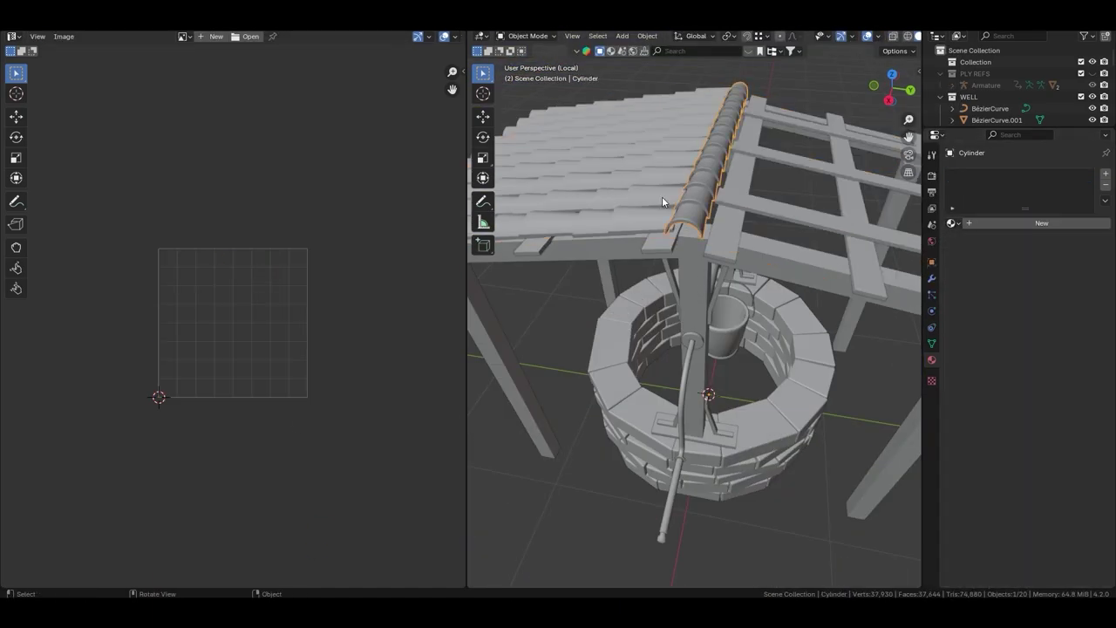
pyautogui.doubleClick(1014, 222)
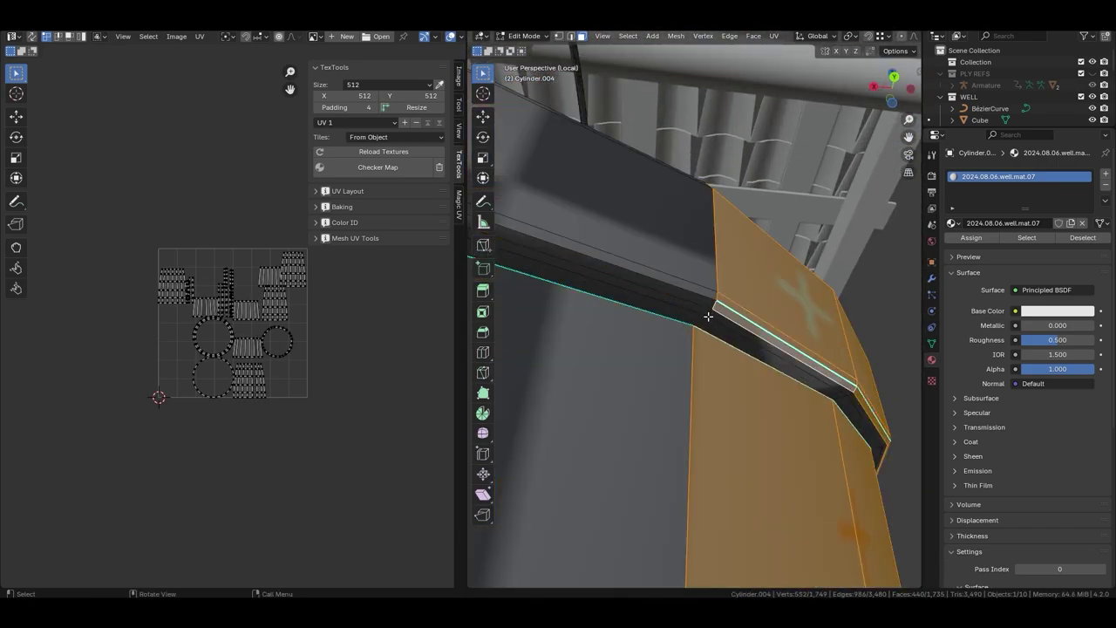
pyautogui.click(353, 371)
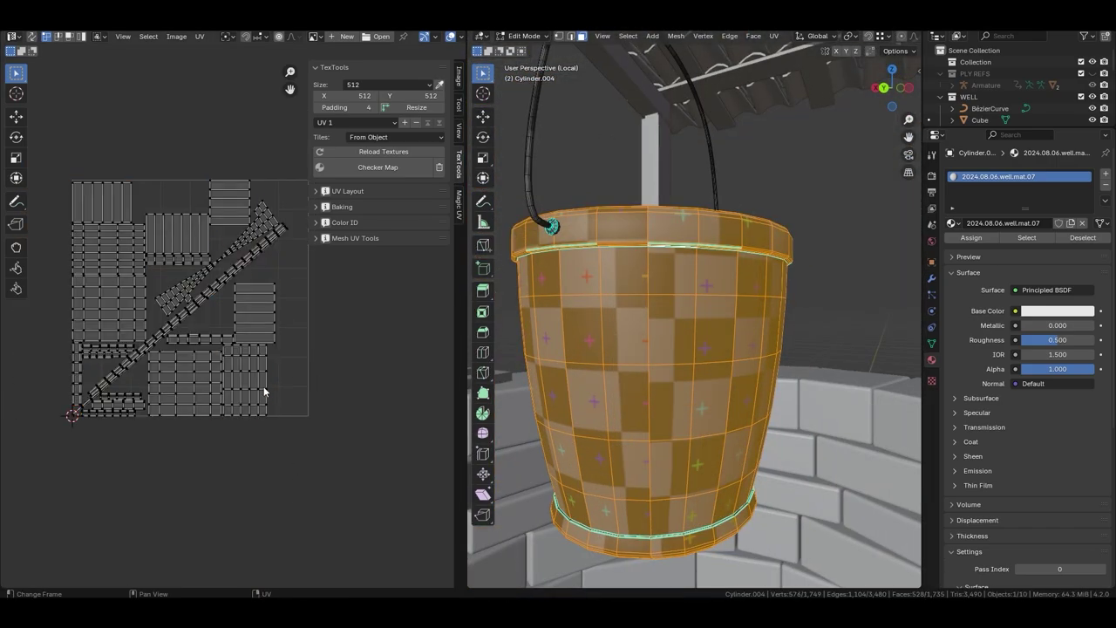
pyautogui.press('l')
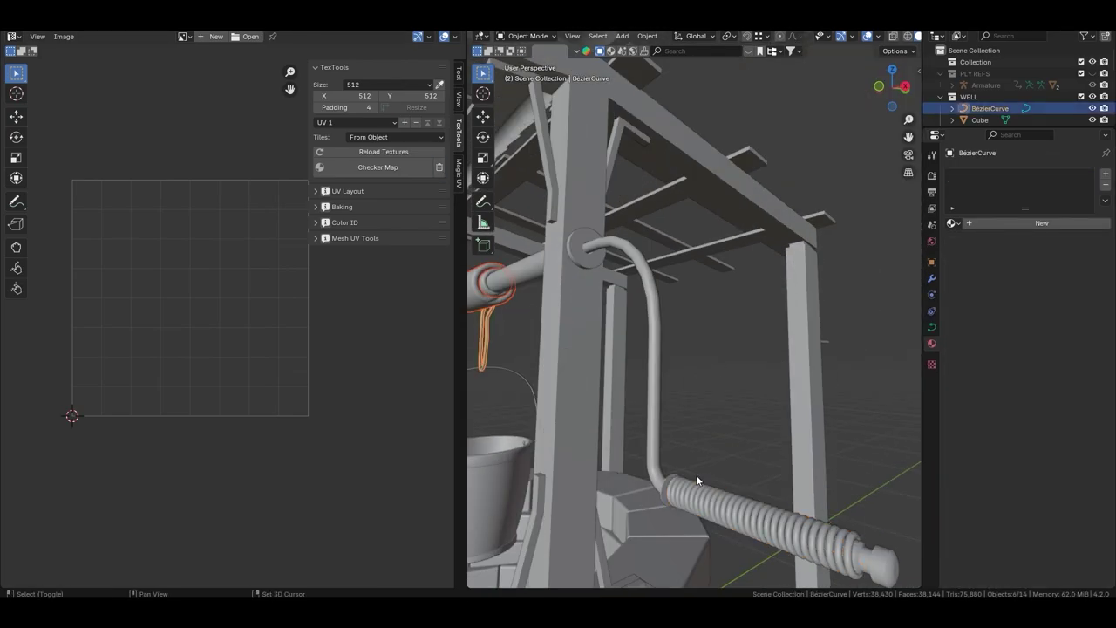
# Select the crank spiral's BézierCurve object to work on its material
pyautogui.click(695, 474)
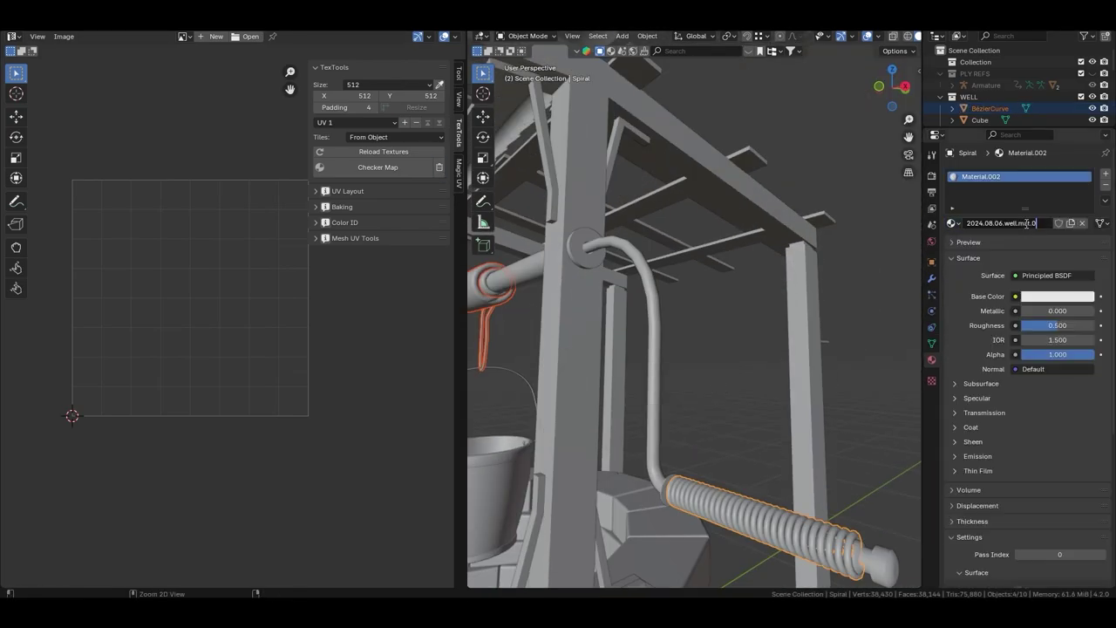
pyautogui.moveTo(701, 360)
pyautogui.mouseDown(button='middle')
pyautogui.moveTo(760, 206)
pyautogui.moveTo(680, 279)
pyautogui.mouseUp(button='middle')
pyautogui.scroll(-5, 666, 285)
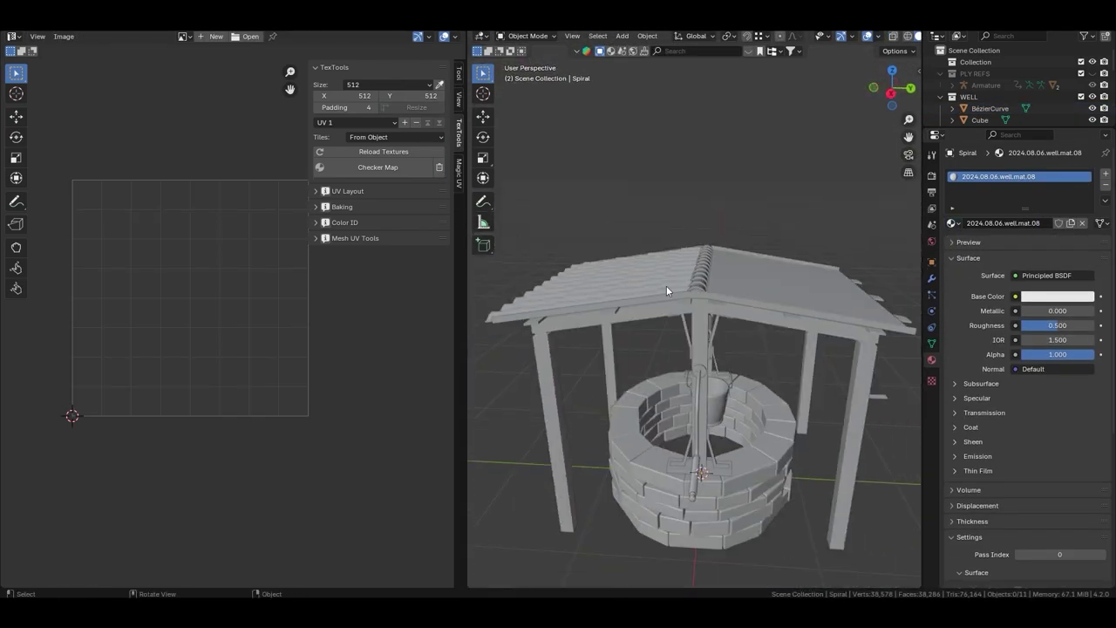
pyautogui.click(697, 385)
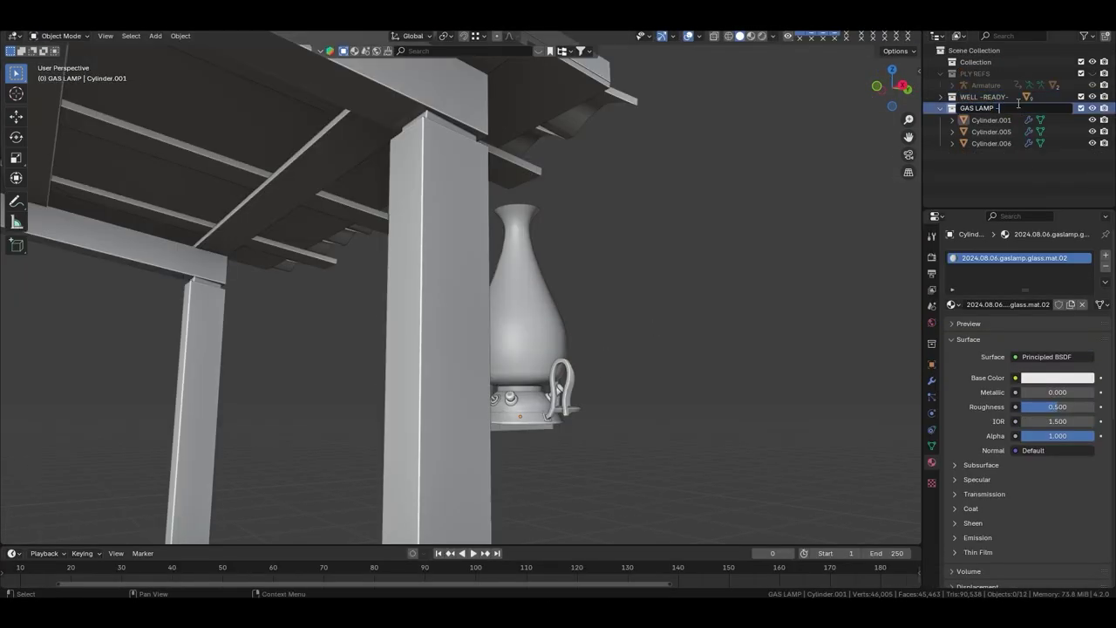
# Collapse GAS LAMP, rename the top collection to ENVIRONMENT OBJS, and save
pyautogui.click(941, 108)
pyautogui.doubleClick(982, 61)
pyautogui.press('Return')
pyautogui.hotkey('ctrl', 's')
# Show the PLY REFS reference character and hide the WELL and GAS LAMP collections
pyautogui.moveTo(558, 366); pyautogui.dragTo(542, 378, button='middle')
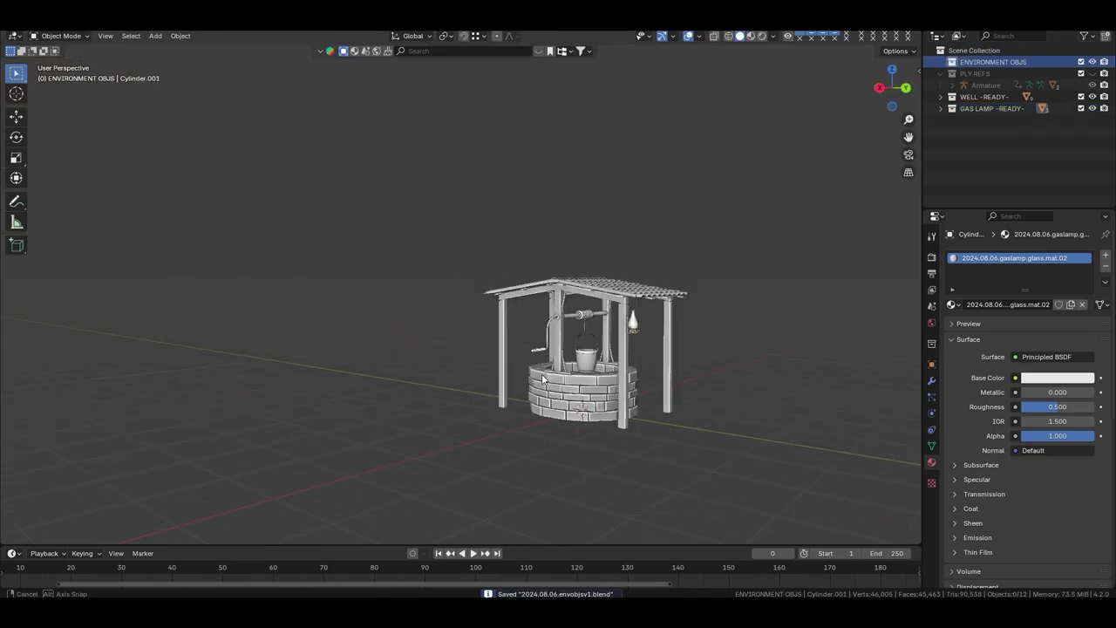
pyautogui.click(1081, 74)
pyautogui.click(495, 440)
pyautogui.scroll(3, 494, 449)
pyautogui.moveTo(494, 449); pyautogui.dragTo(465, 389, button='middle')
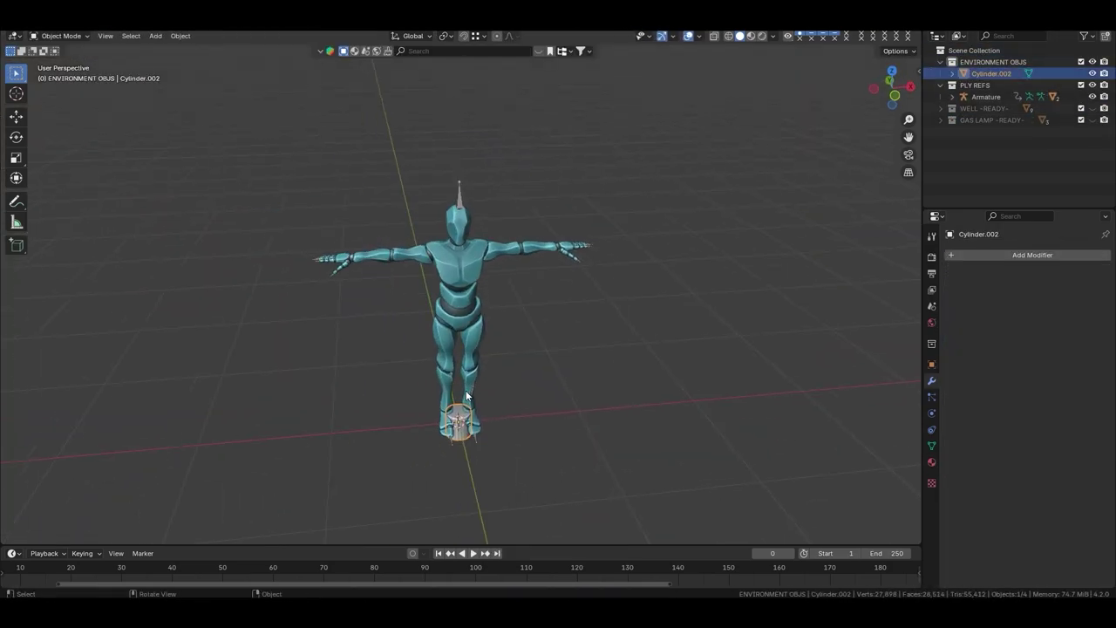
# Extrude the new cylinder's top 2 m up into a pole and arm, viewed see-through
pyautogui.write('gz')
pyautogui.write('e2')
pyautogui.press('Return')
pyautogui.scroll(3, 502, 254)
pyautogui.scroll(-2, 451, 414)
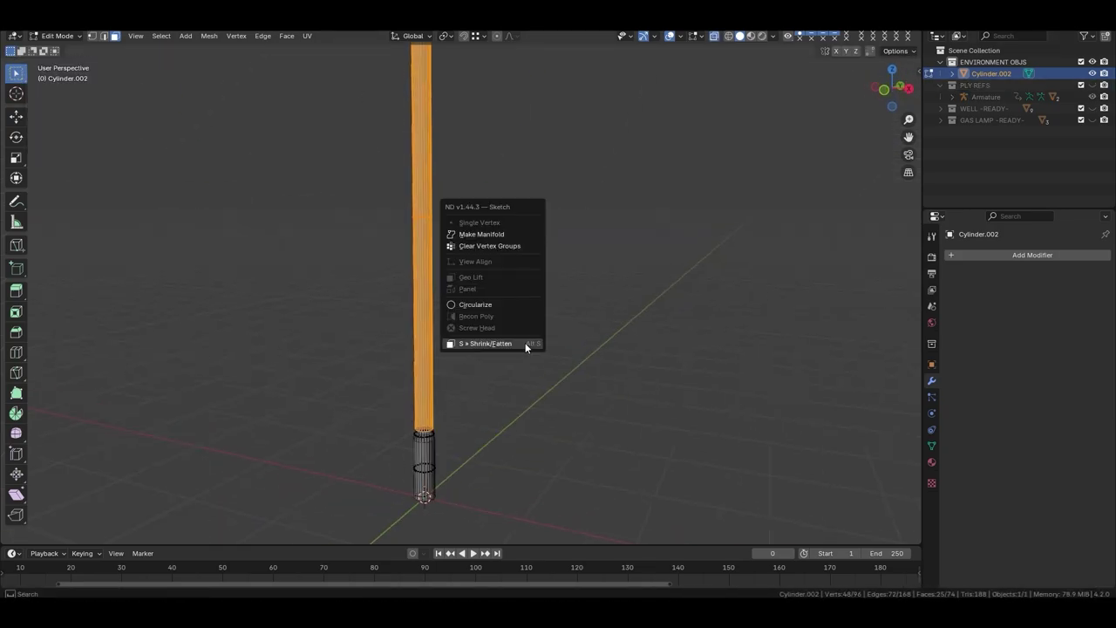
pyautogui.press('Tab')
pyautogui.scroll(2, 485, 314)
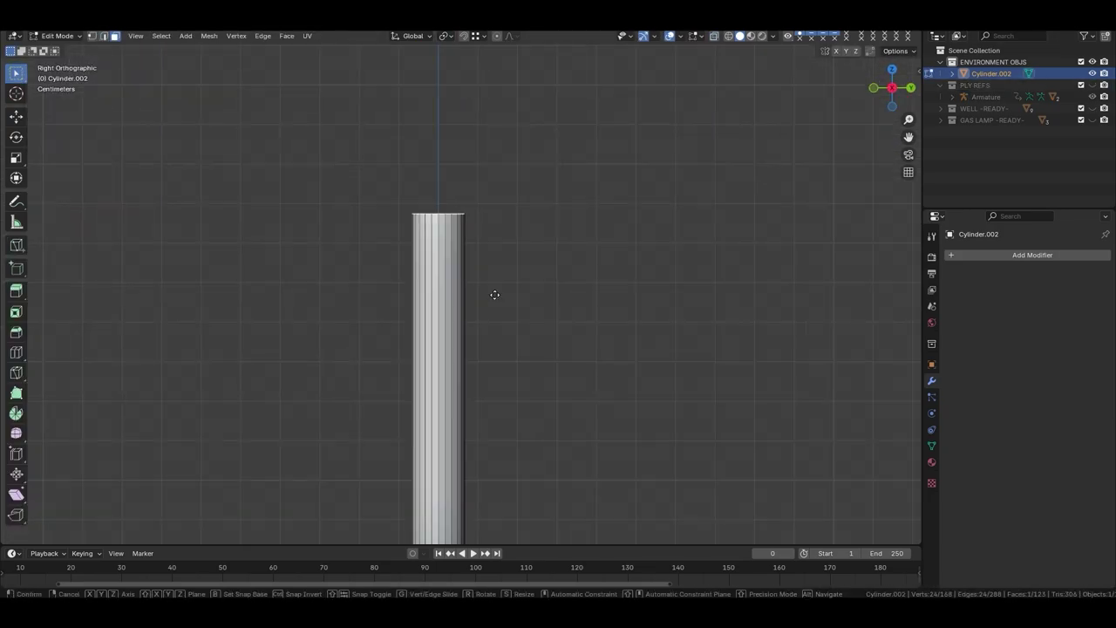
pyautogui.click(427, 192)
pyautogui.hotkey('alt', 'z')
pyautogui.scroll(-4, 427, 192)
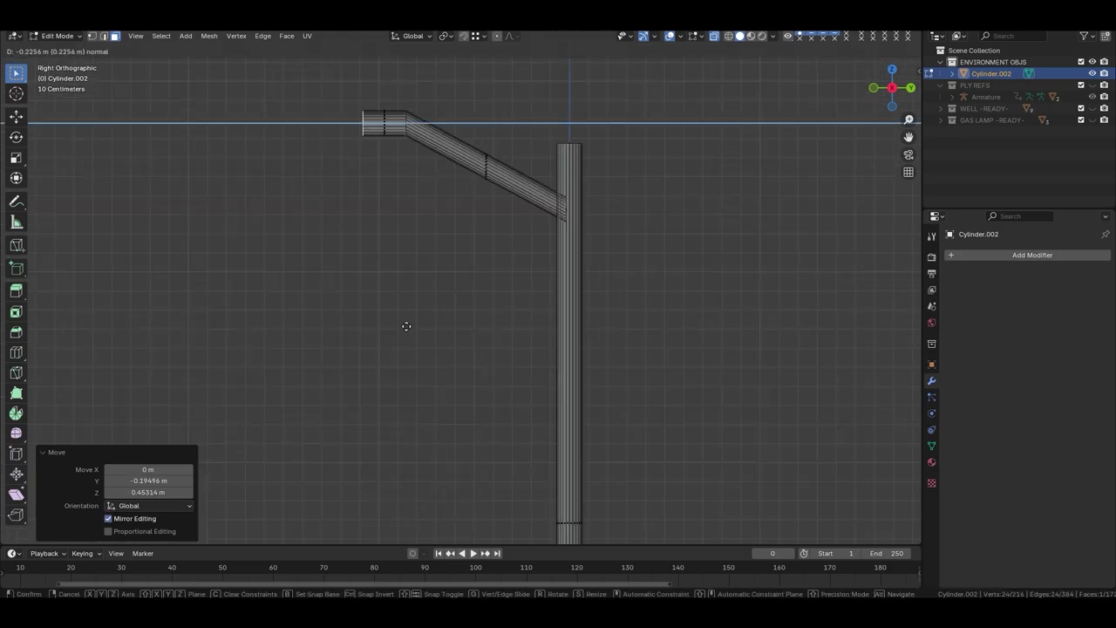
pyautogui.moveTo(411, 343); pyautogui.dragTo(366, 374, button='middle')
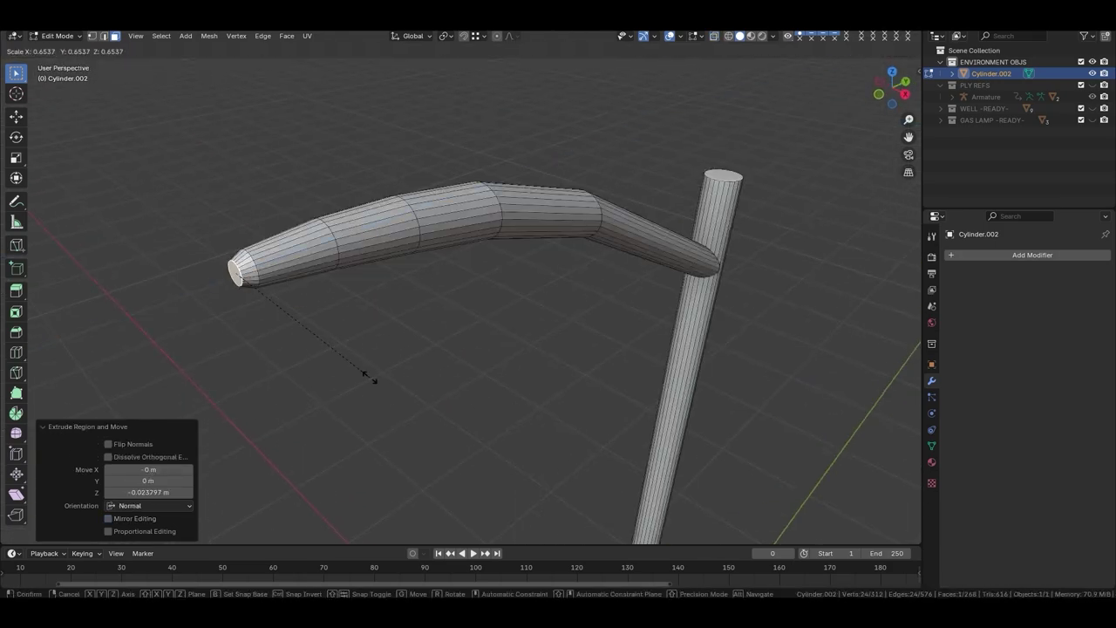
# Extend and taper the arm's end face, then slide joint vertices along the pole
pyautogui.press('e')
pyautogui.press('KP_3')
pyautogui.press('s')
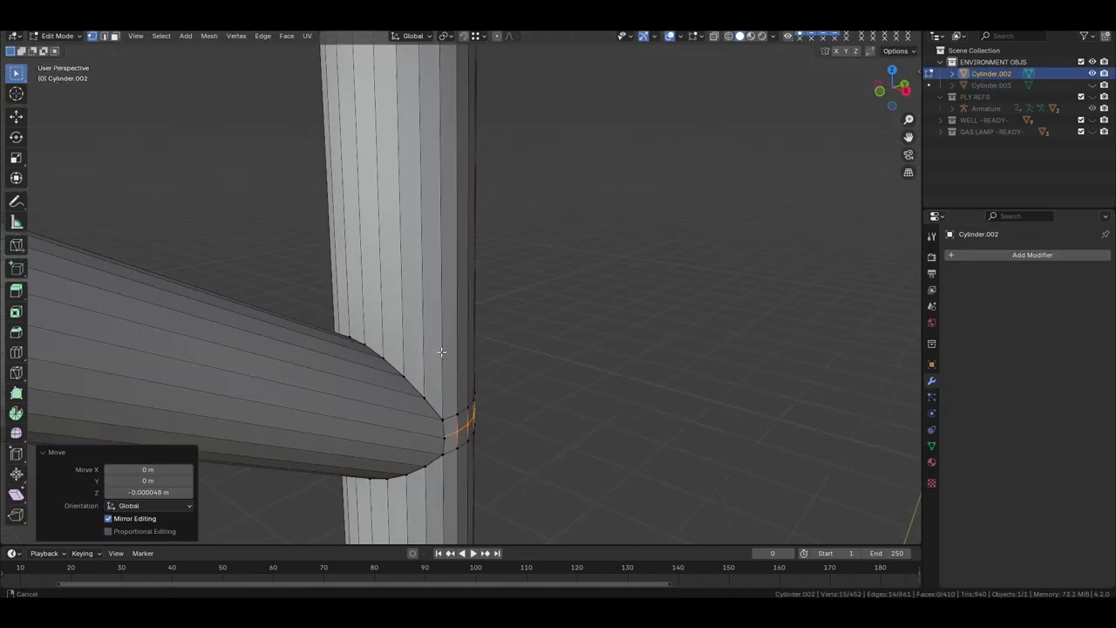
pyautogui.moveTo(441, 351)
pyautogui.mouseDown(button='middle')
pyautogui.moveTo(319, 204)
pyautogui.moveTo(367, 253)
pyautogui.mouseUp(button='middle')
pyautogui.press('g')
pyautogui.press('z')
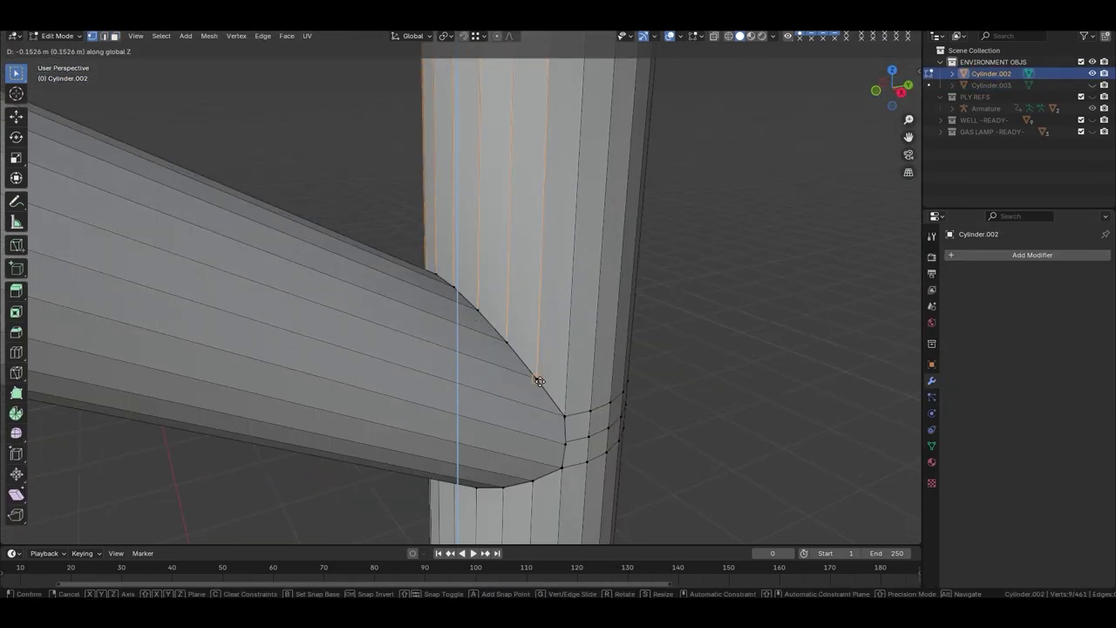
pyautogui.press('g')
pyautogui.click(452, 307)
pyautogui.moveTo(391, 294)
pyautogui.mouseDown(button='middle')
pyautogui.moveTo(424, 219)
pyautogui.moveTo(311, 369)
pyautogui.mouseUp(button='middle')
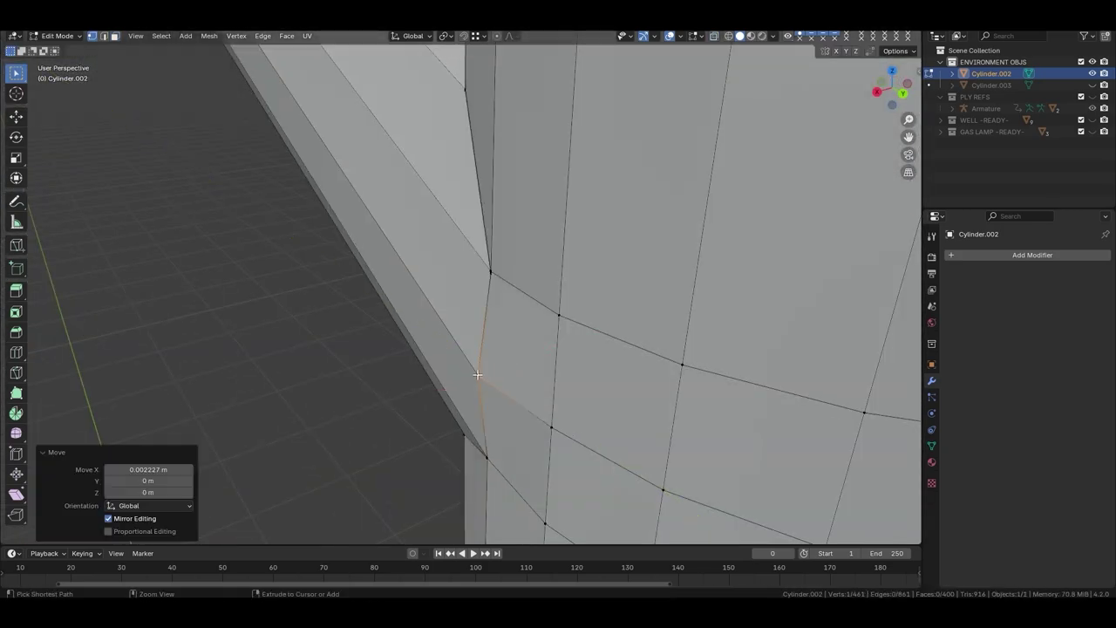
pyautogui.scroll(-5, 428, 306)
# Add a loop cut at the joint, merge vertices by distance, and check face orientation
pyautogui.hotkey('ctrl', 'r')
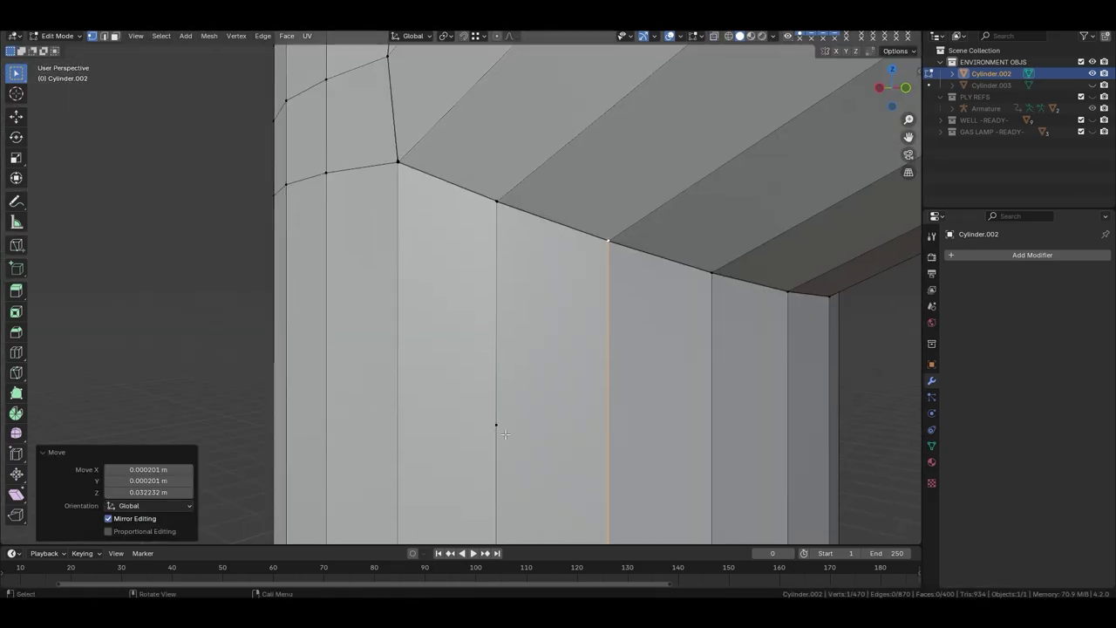
pyautogui.press('a')
pyautogui.press('m')
pyautogui.click(665, 228)
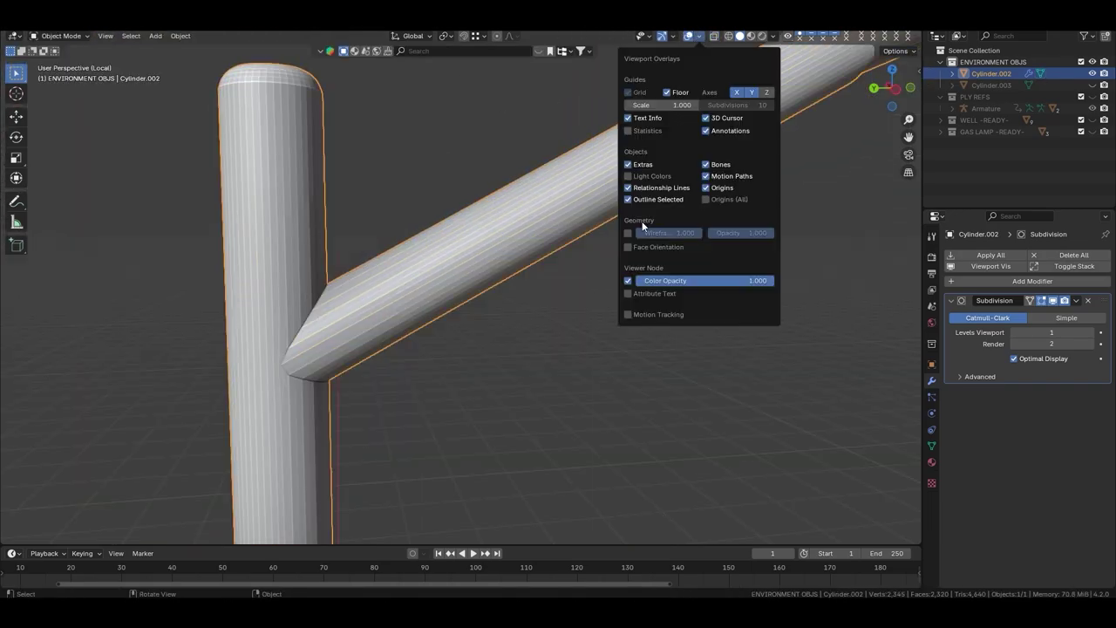
pyautogui.click(640, 258)
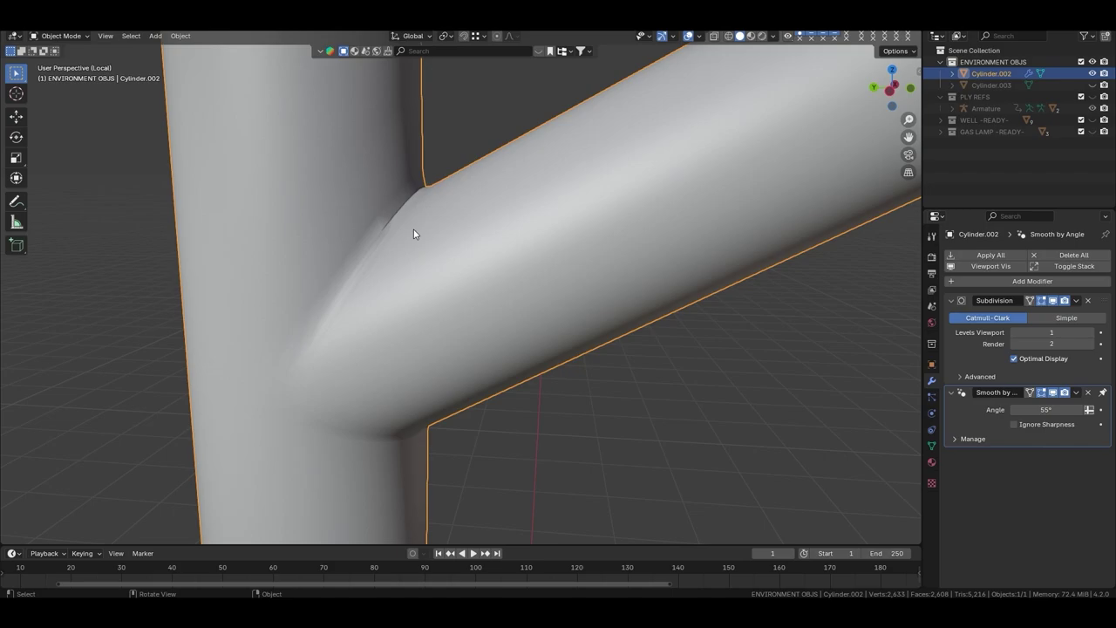
pyautogui.press('Tab')
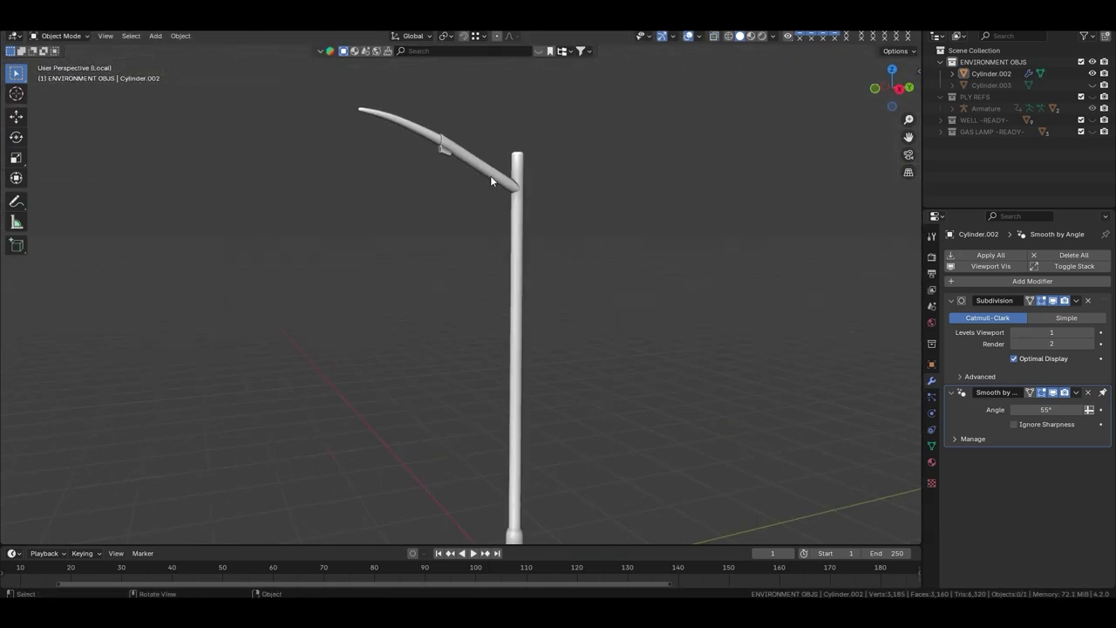
# Exit local view to see the whole scene around the lamp head
pyautogui.press('KP_Divide')
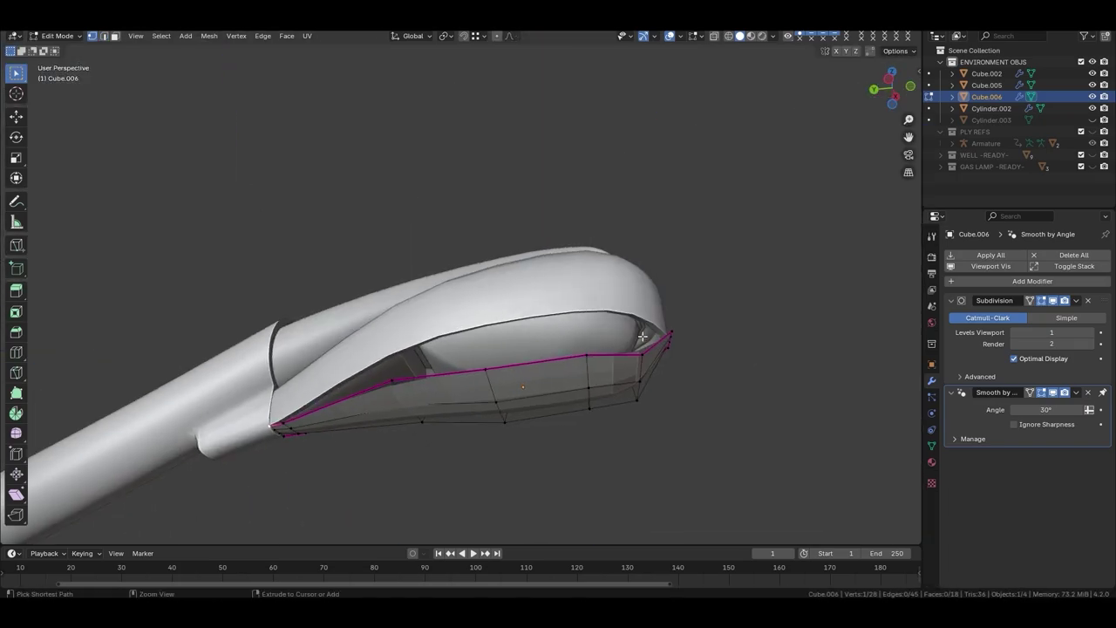
# Inspect the lamp head from the front, then return to Edit Mode on it
pyautogui.moveTo(642, 336); pyautogui.dragTo(716, 277, button='middle')
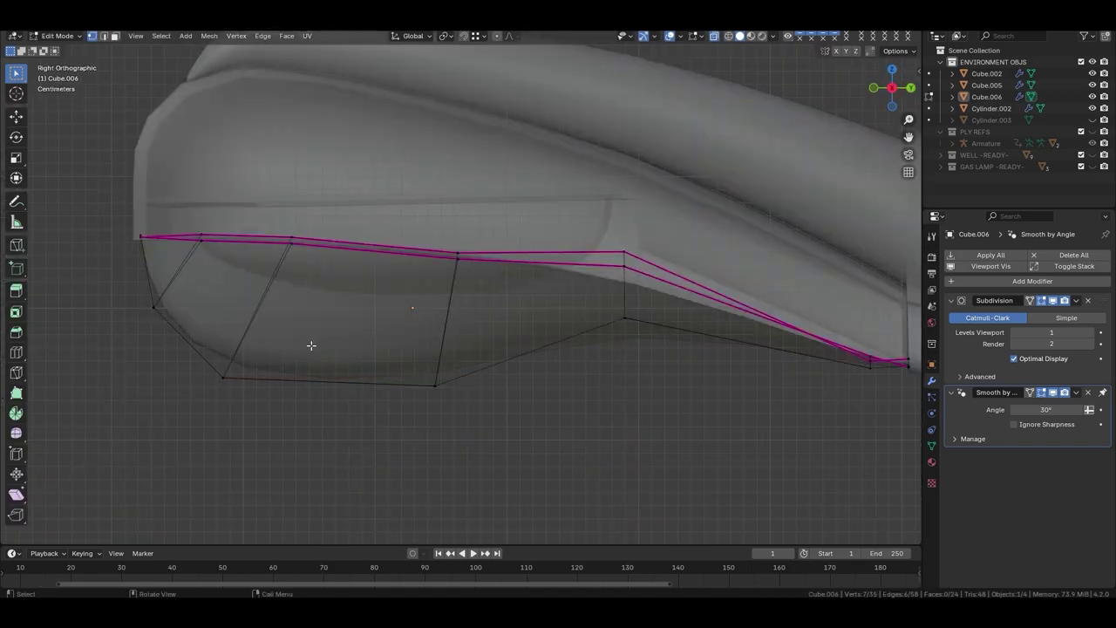
pyautogui.press('Tab')
pyautogui.moveTo(473, 268); pyautogui.dragTo(512, 200, button='middle')
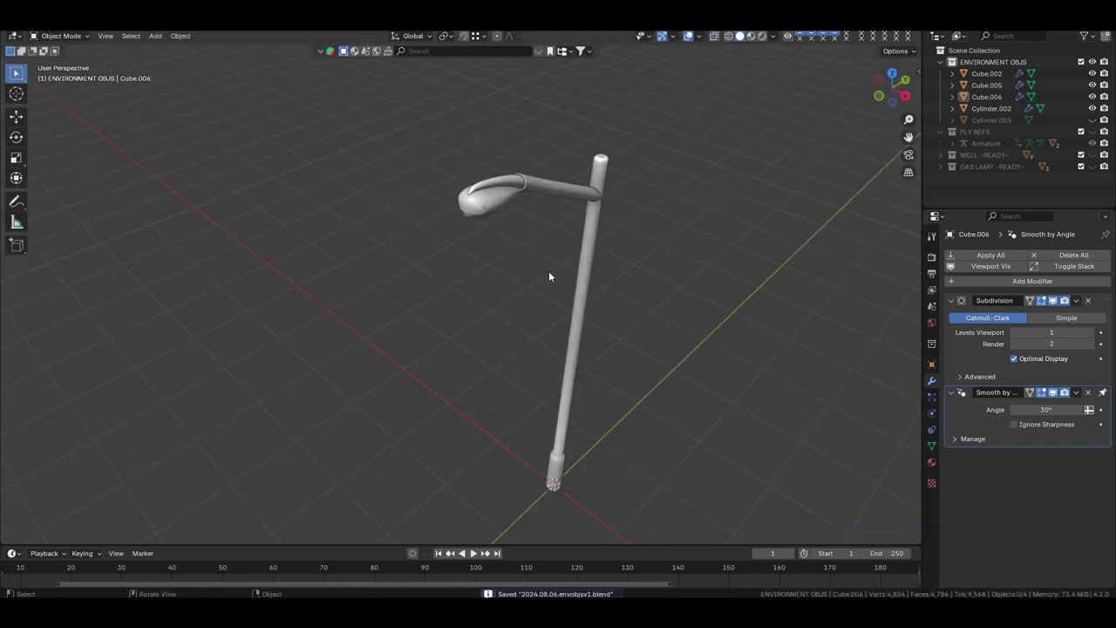
pyautogui.hotkey('ctrl', 'Tab')
pyautogui.click(622, 197)
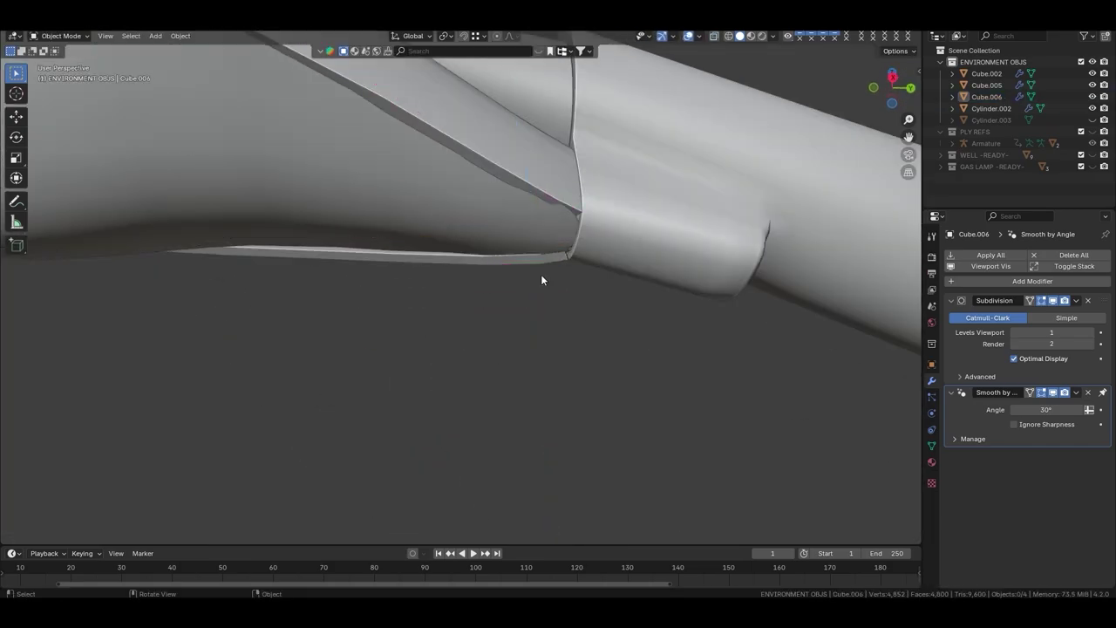
# Save the streetlamp file
pyautogui.press('1')
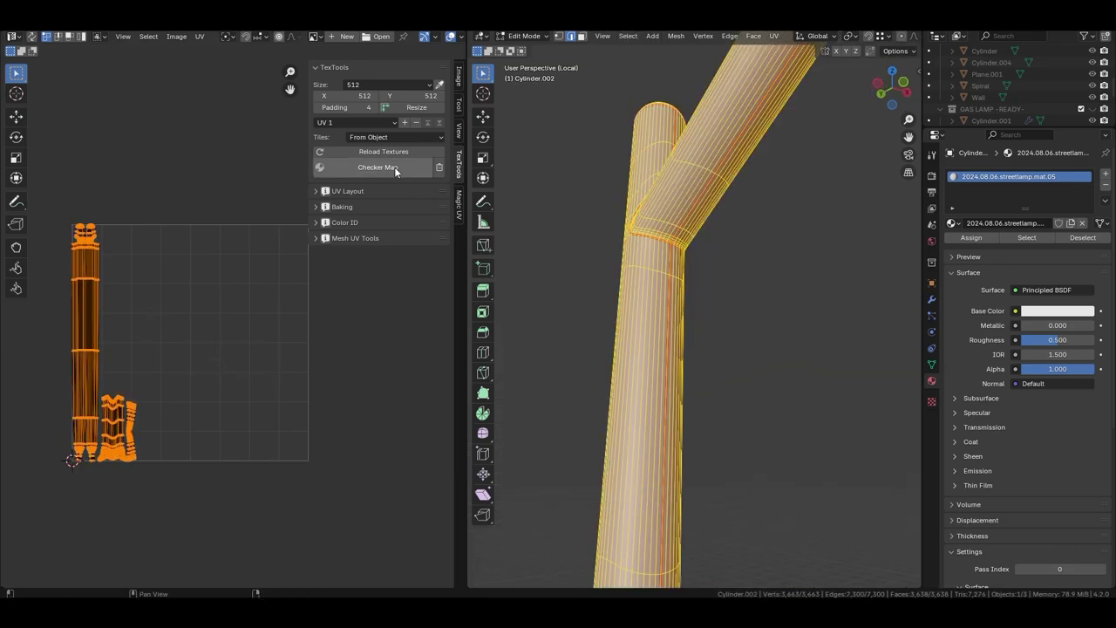
# Preview the post's UVs with a TexTools checker map, then remove it
pyautogui.click(394, 167)
pyautogui.moveTo(507, 333); pyautogui.dragTo(544, 412, button='middle')
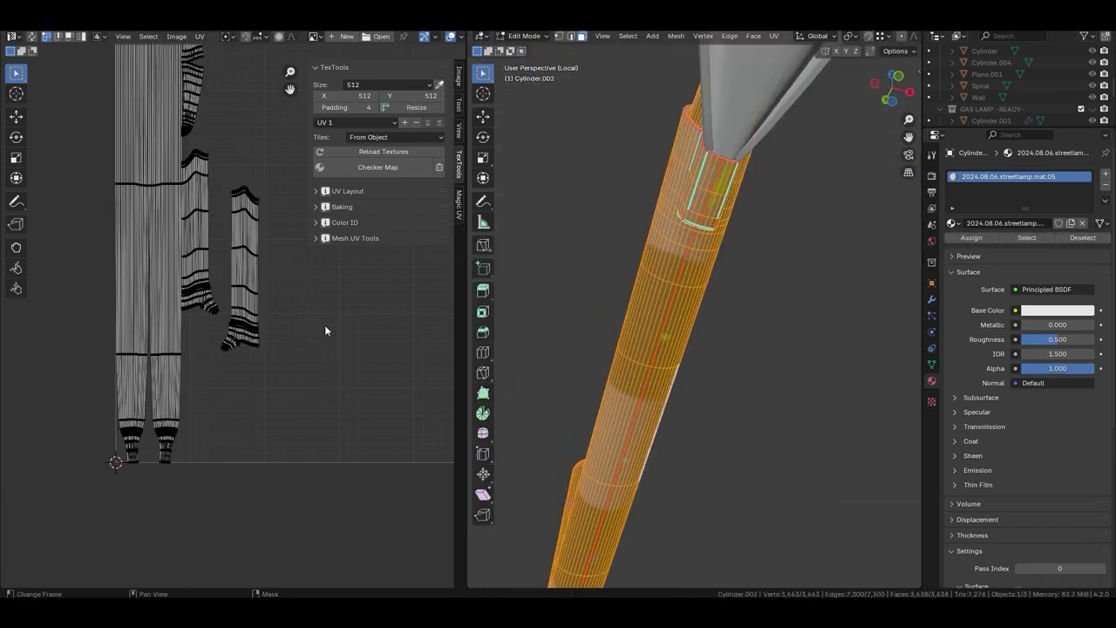
pyautogui.click(438, 167)
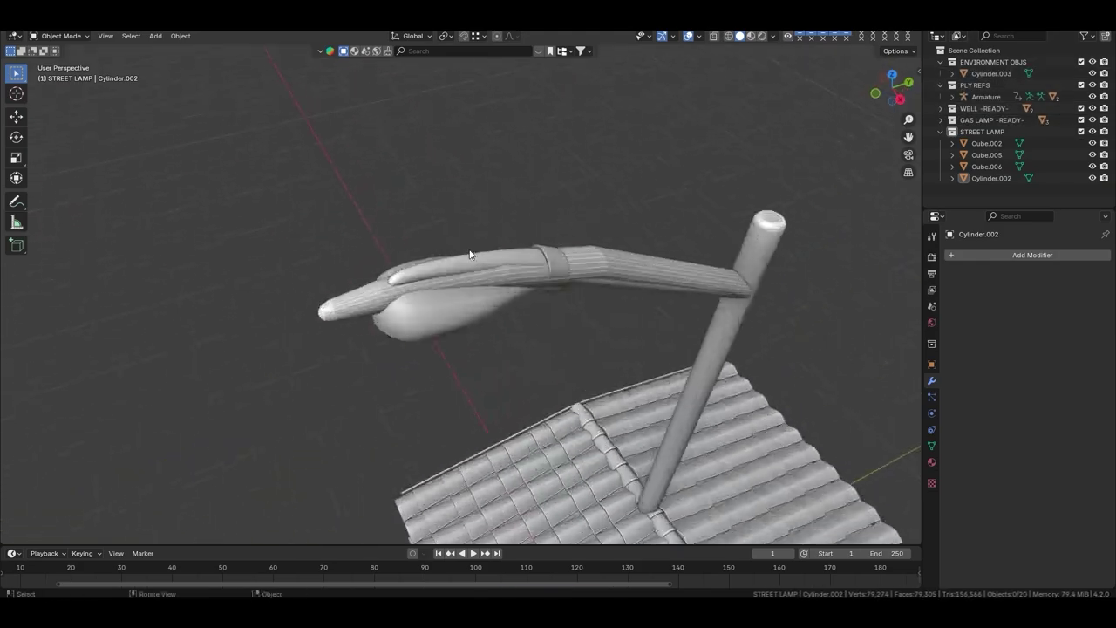
# Save the file and view the new cube in Right Orthographic view to shape the bench
pyautogui.hotkey('ctrl', 's')
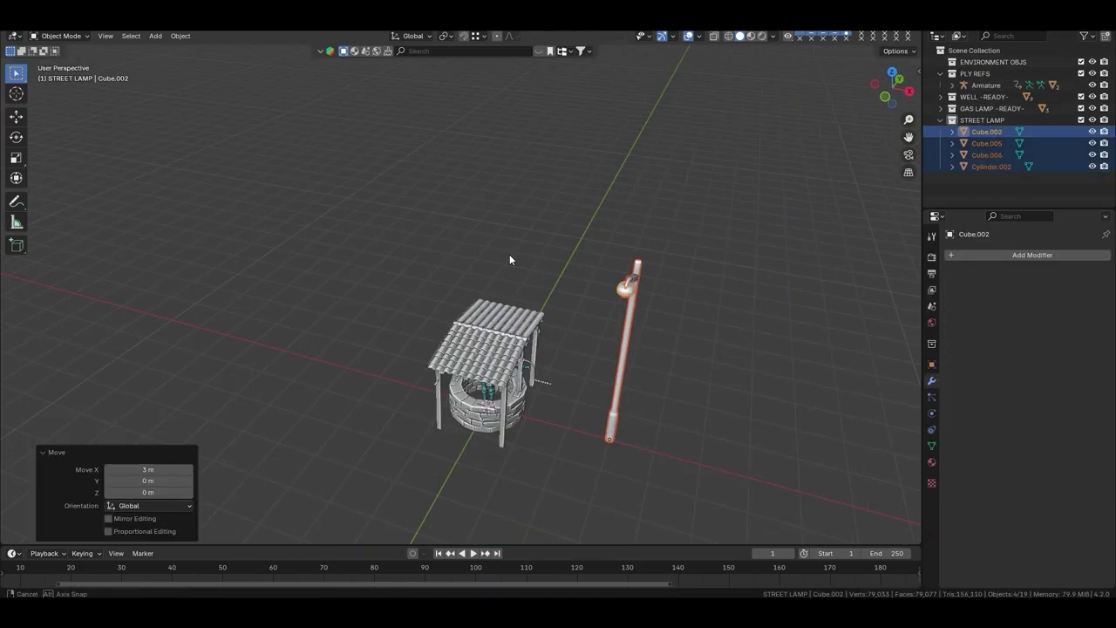
pyautogui.moveTo(384, 295); pyautogui.dragTo(458, 298, button='middle')
pyautogui.moveTo(393, 283); pyautogui.dragTo(327, 290, button='middle')
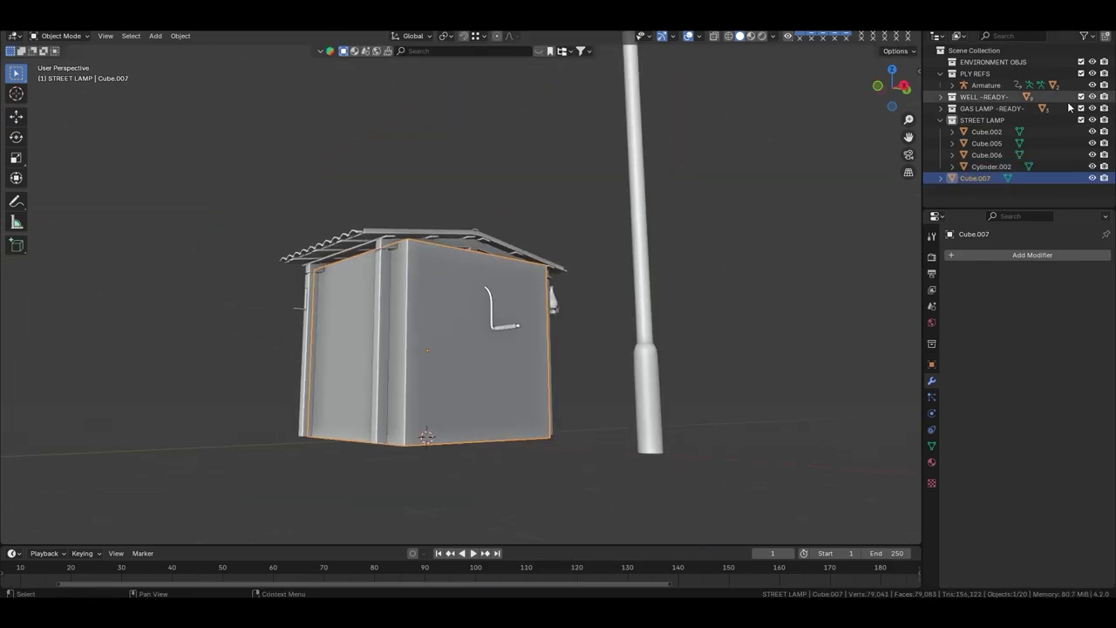
pyautogui.click(510, 337)
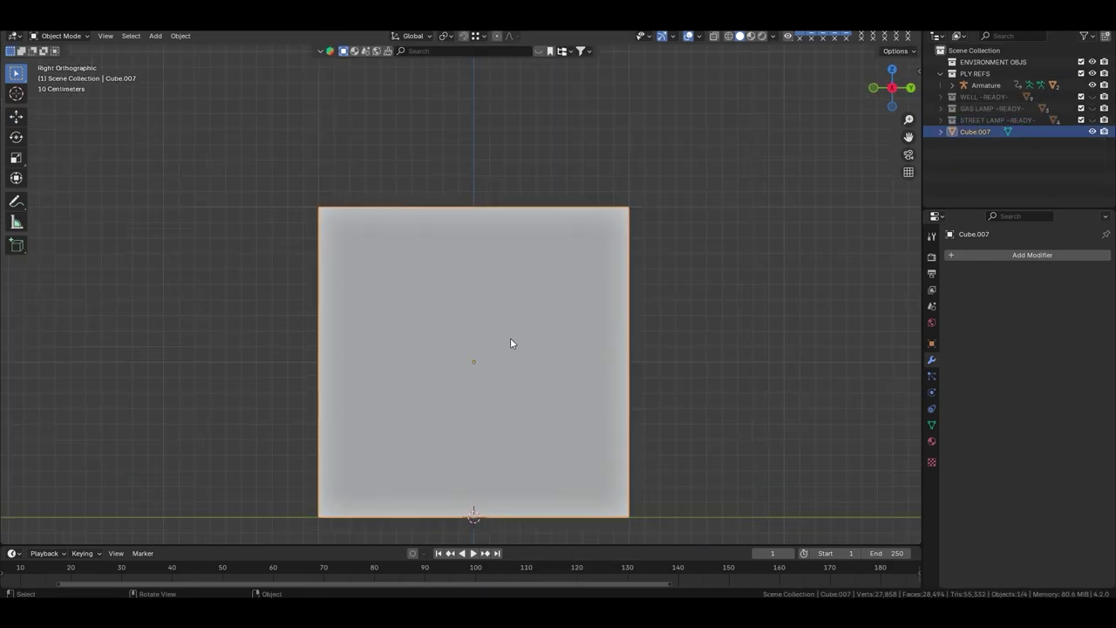
pyautogui.scroll(-1, 508, 409)
pyautogui.scroll(3, 516, 384)
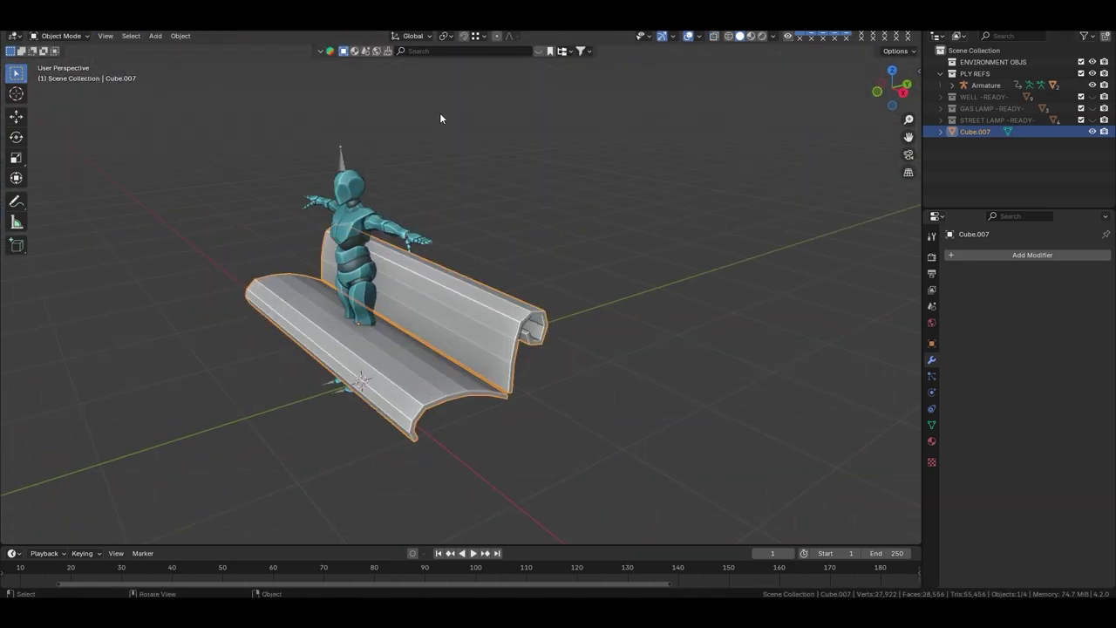
# Hide the PLY REFS reference collection
pyautogui.click(930, 256)
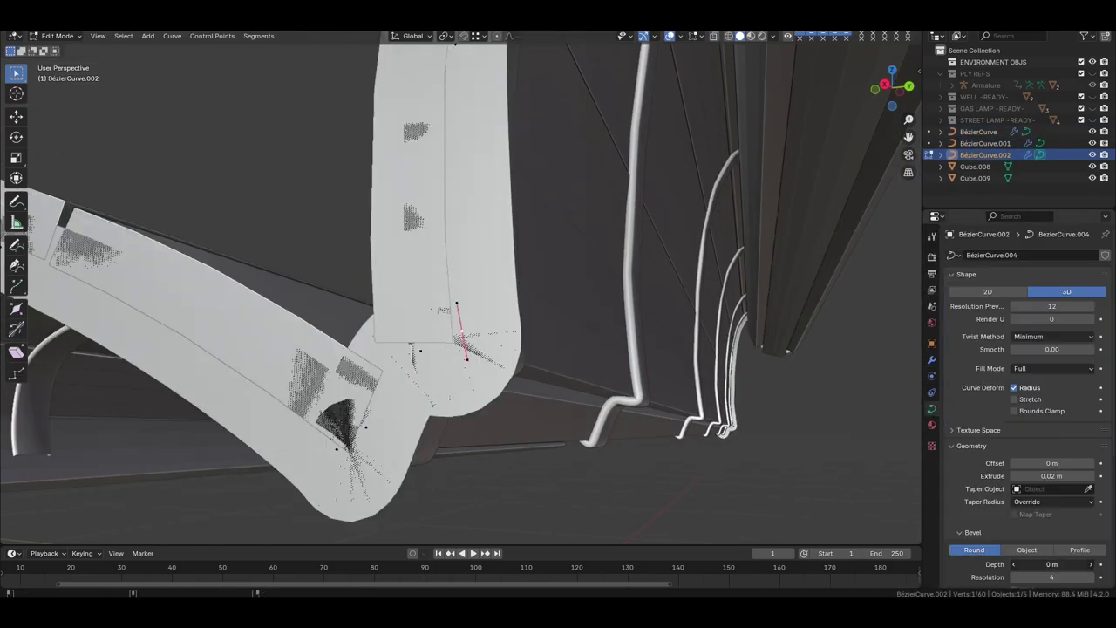
# Lower the frame curve's Extrude value to 0.002 m in the Geometry panel
pyautogui.scroll(2, 975, 301)
pyautogui.moveTo(1051, 359); pyautogui.dragTo(1029, 359)
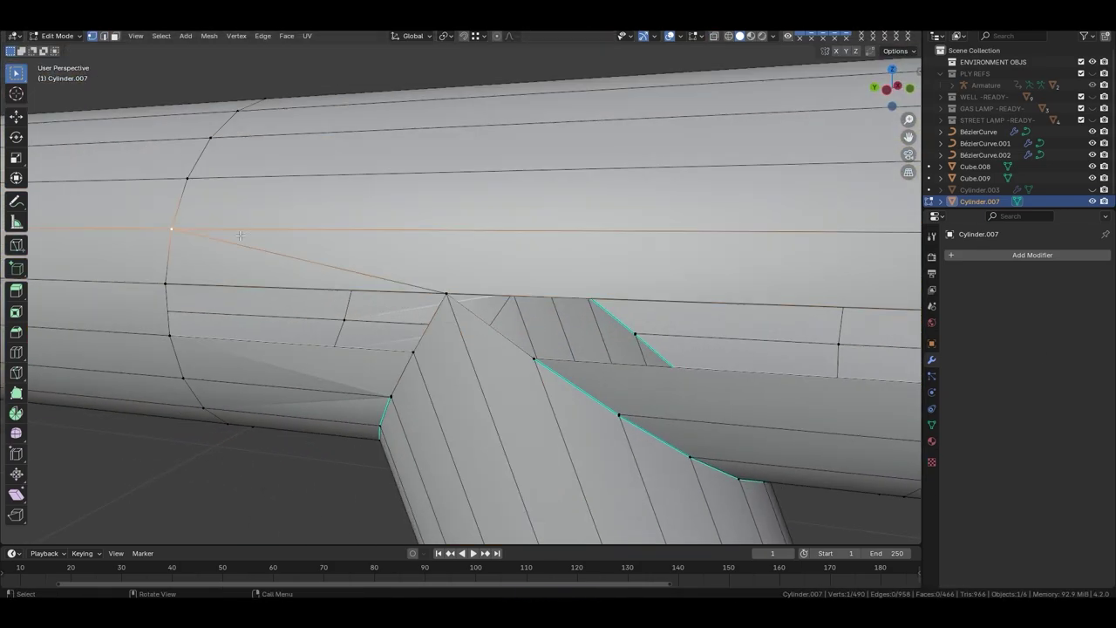
# Add an edge loop across the cylinder with Ctrl+R
pyautogui.hotkey('ctrl', 'r')
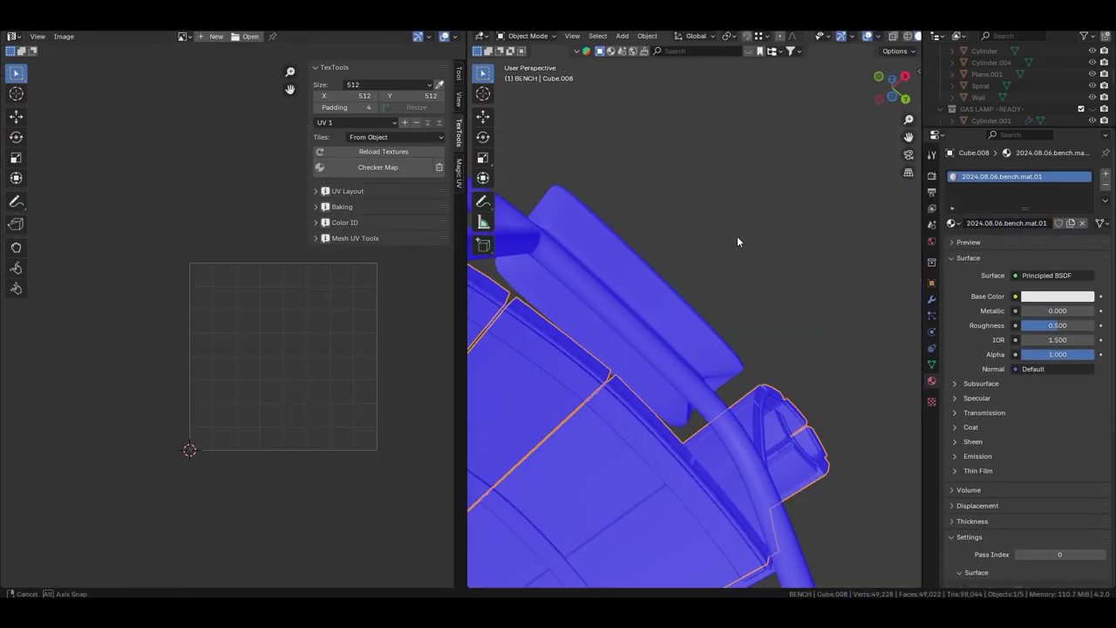
# Give the frame the new 2024.08.06.bench.mat.03 material, then select all of it for unwrapping
pyautogui.click(992, 224)
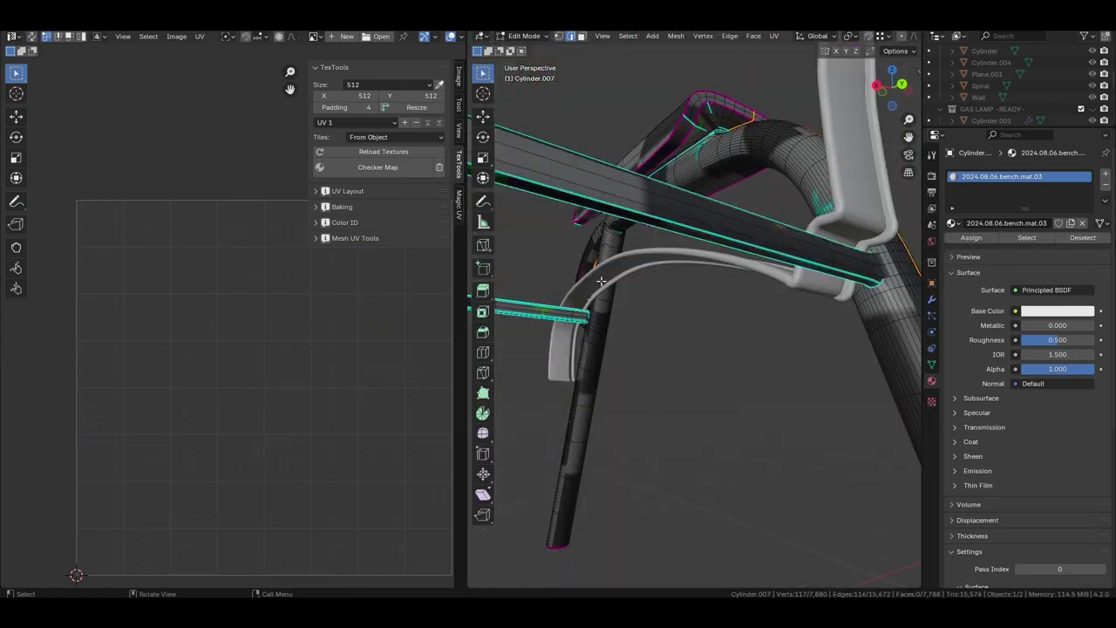
pyautogui.moveTo(603, 228)
pyautogui.mouseDown(button='middle')
pyautogui.moveTo(643, 257)
pyautogui.moveTo(647, 414)
pyautogui.mouseUp(button='middle')
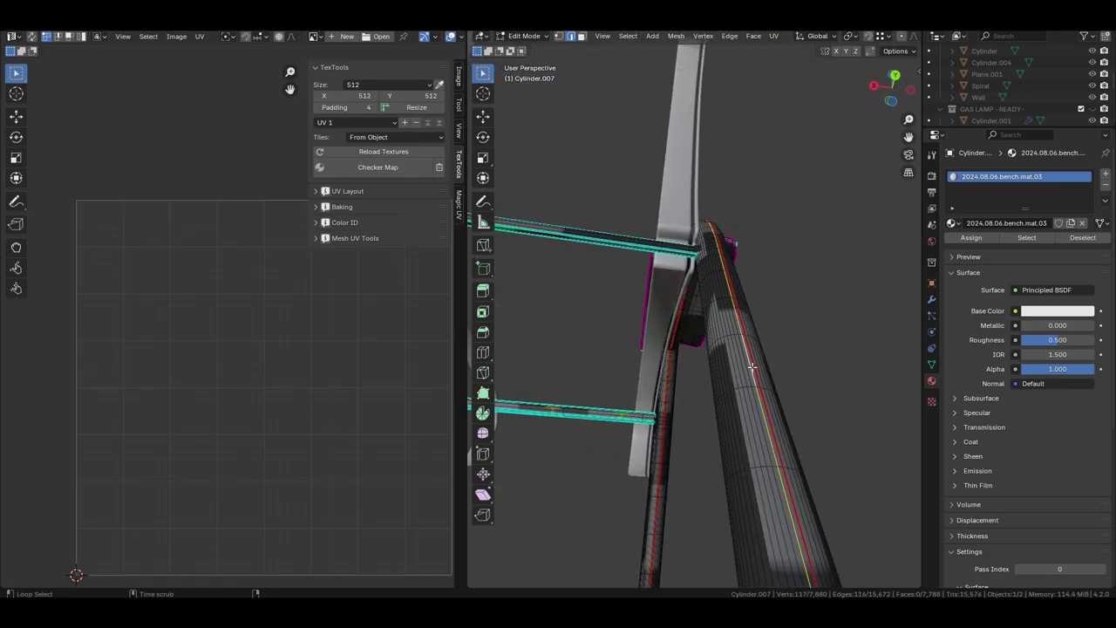
pyautogui.press('a')
pyautogui.press('u')
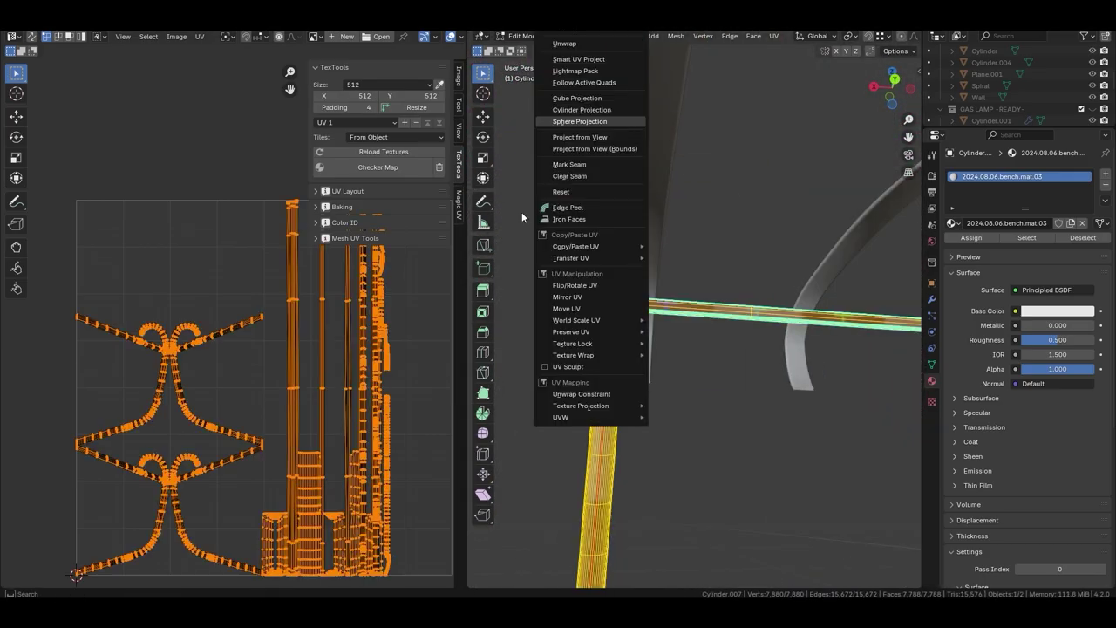